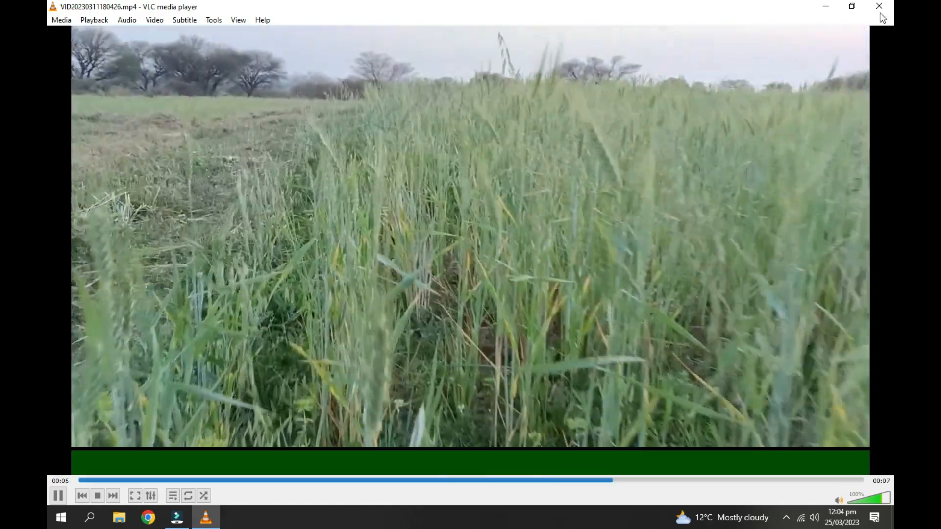
Step: Close the wheat-field video in the media player and switch to Wondershare Filmora
click(878, 7)
right_click(449, 171)
click(473, 195)
click(177, 517)
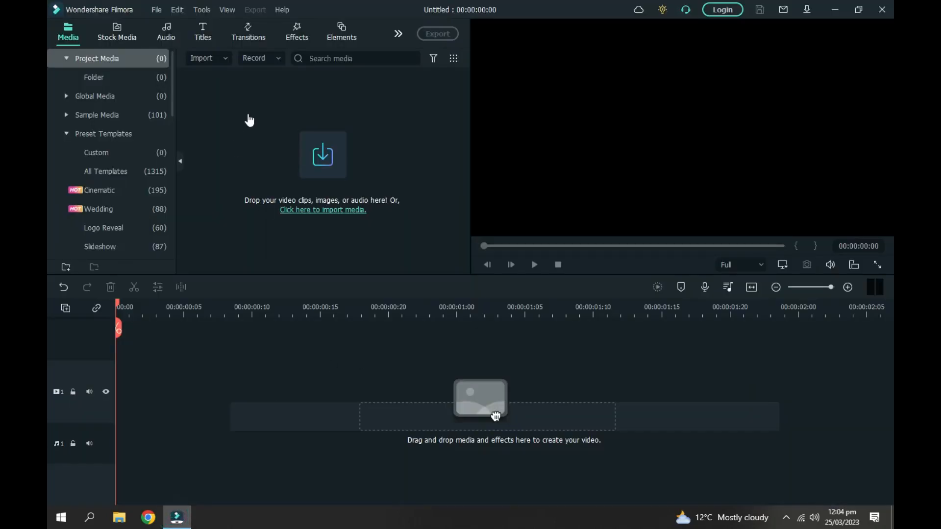
click(311, 162)
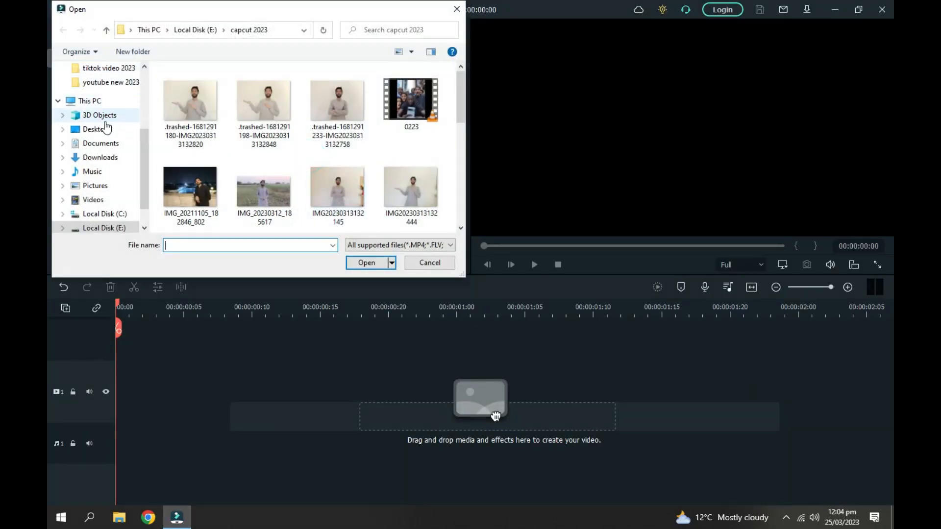
click(104, 134)
click(192, 104)
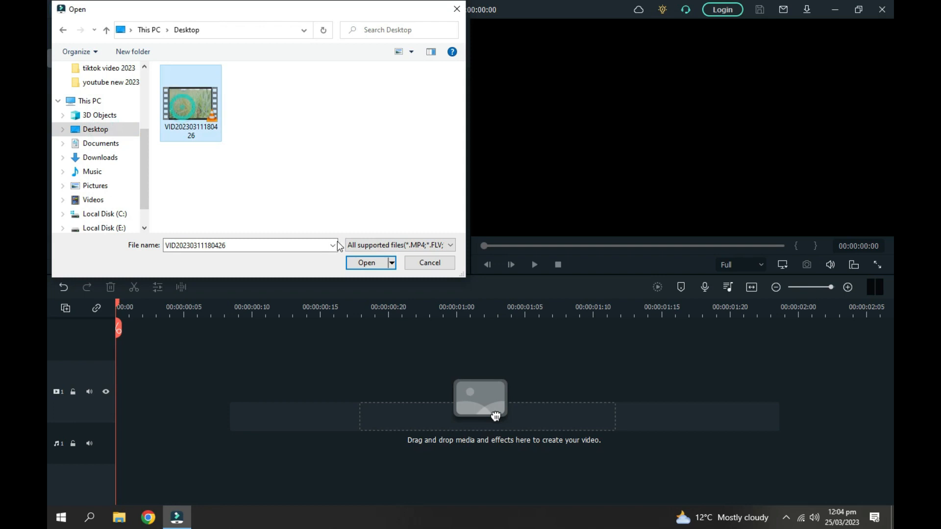
key(Return)
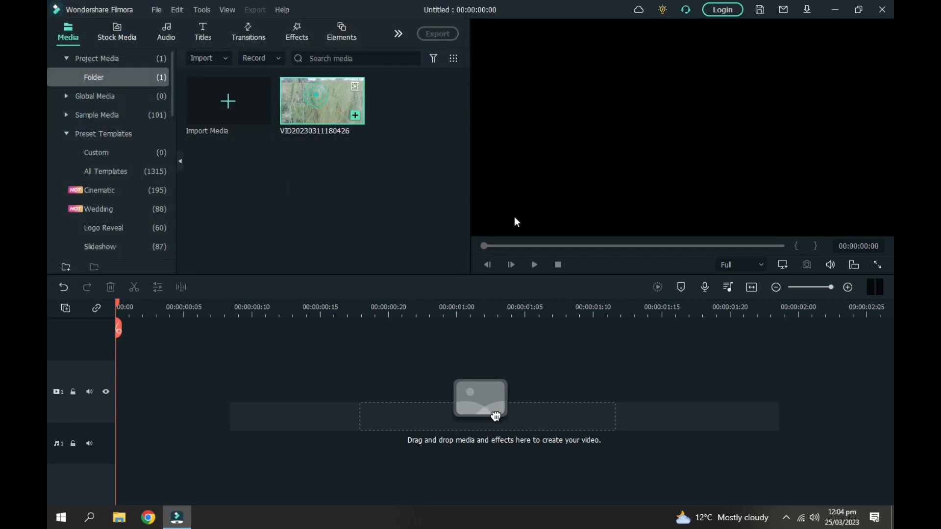
click(534, 265)
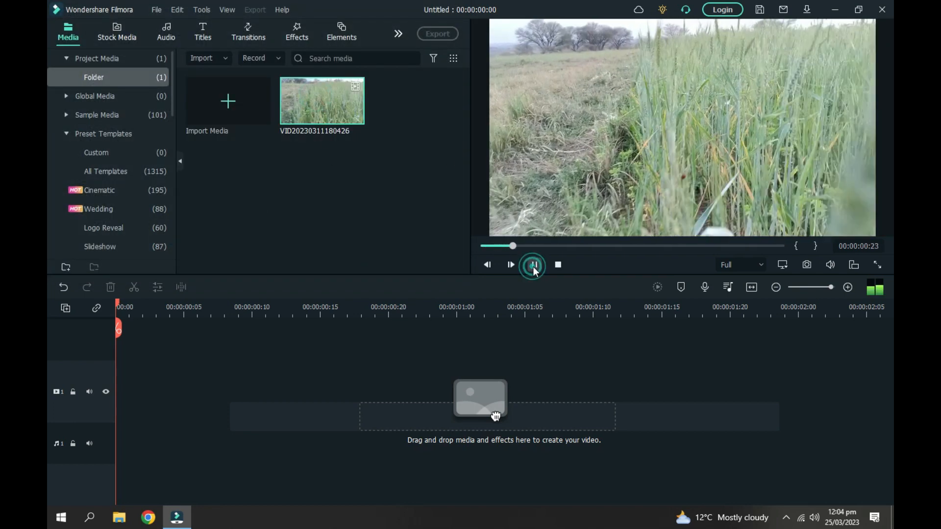
drag(350, 127, 125, 392)
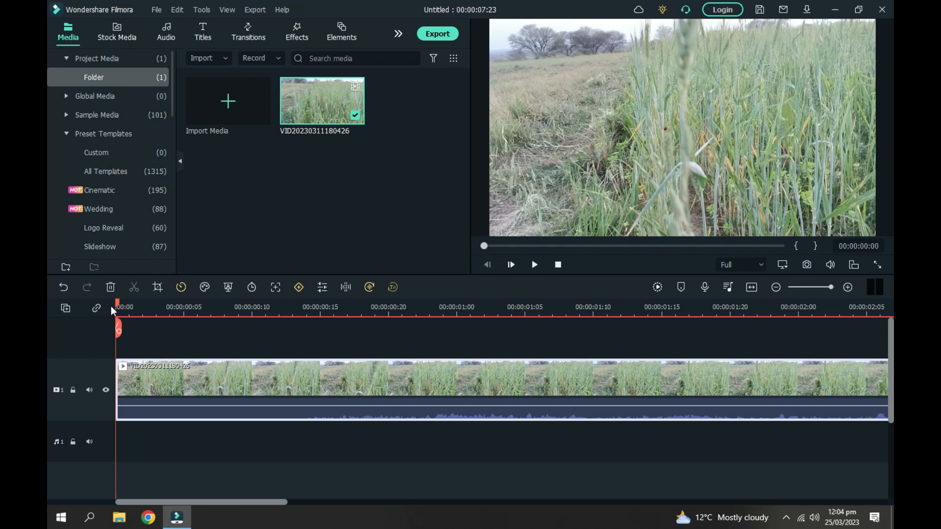
Step: Split the timeline clip at 00:00:01:00 and delete the part before the cut
drag(119, 305, 367, 340)
drag(485, 310, 370, 312)
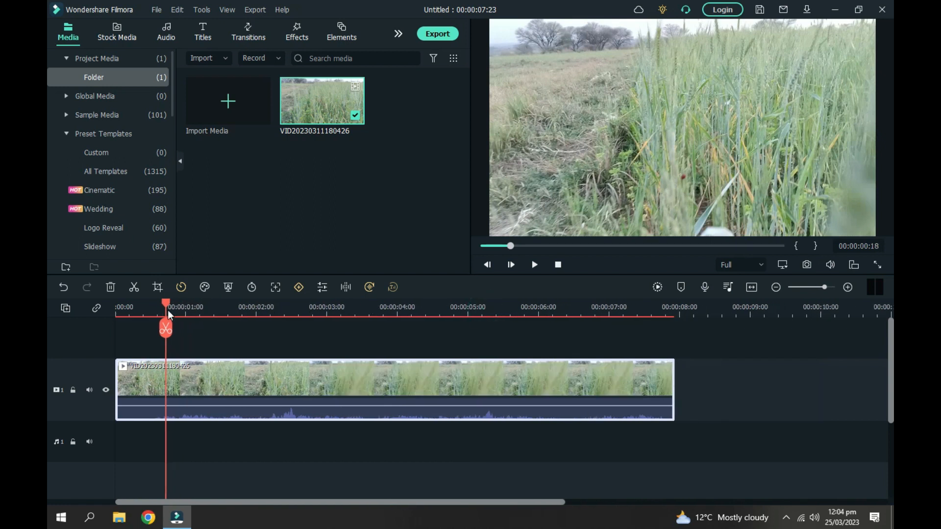
drag(165, 305, 188, 310)
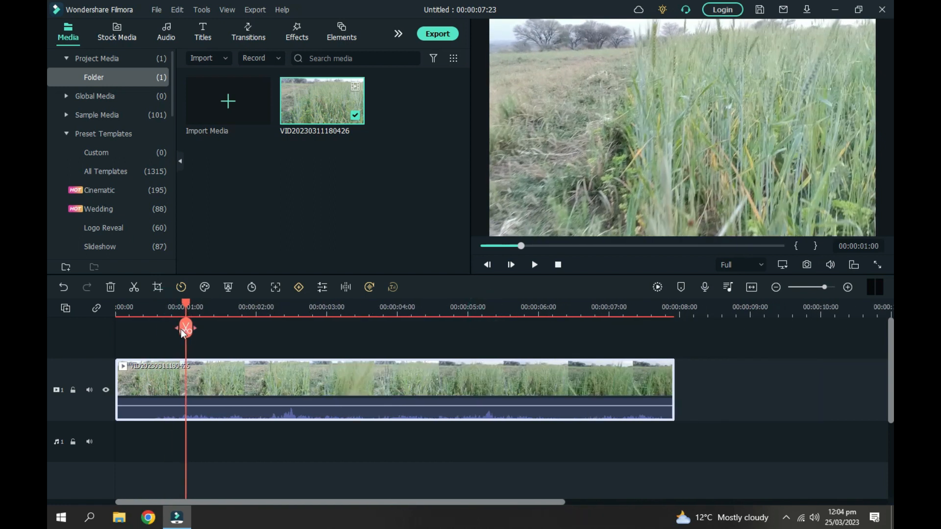
click(185, 329)
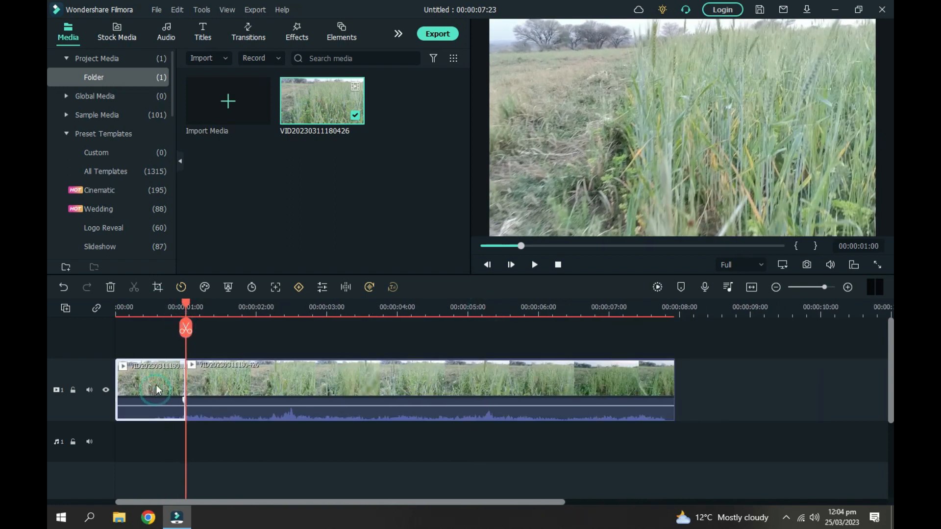
key(Delete)
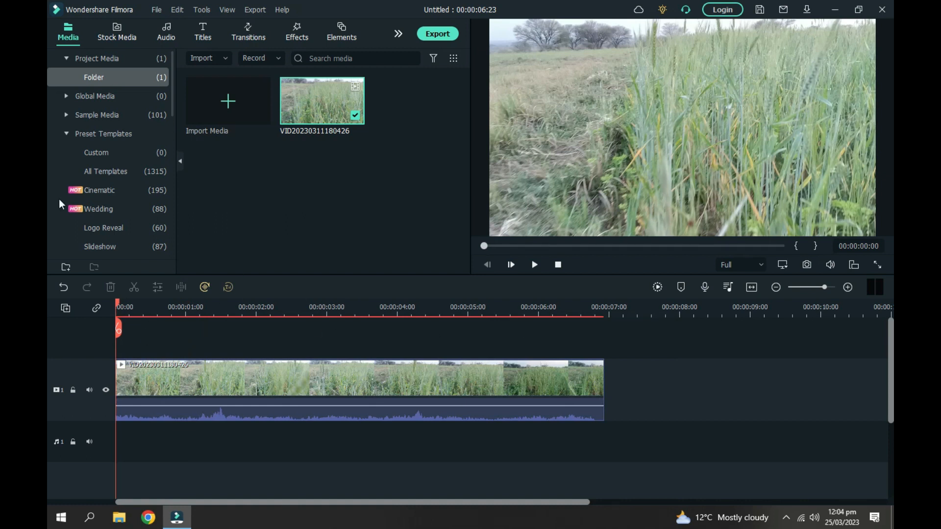
Step: Open Color Correction for the clip and try the 007 Series, B&W Film, Cool Film and Batman presets
click(212, 370)
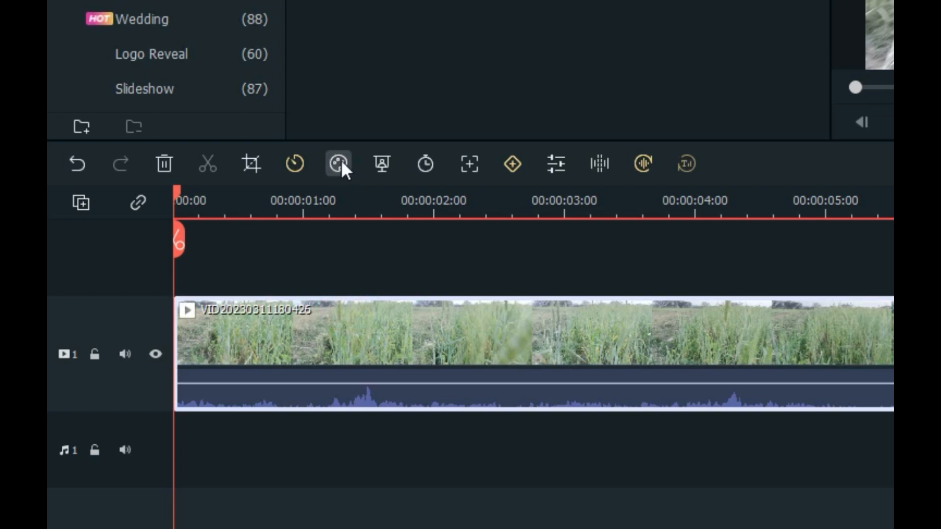
click(333, 164)
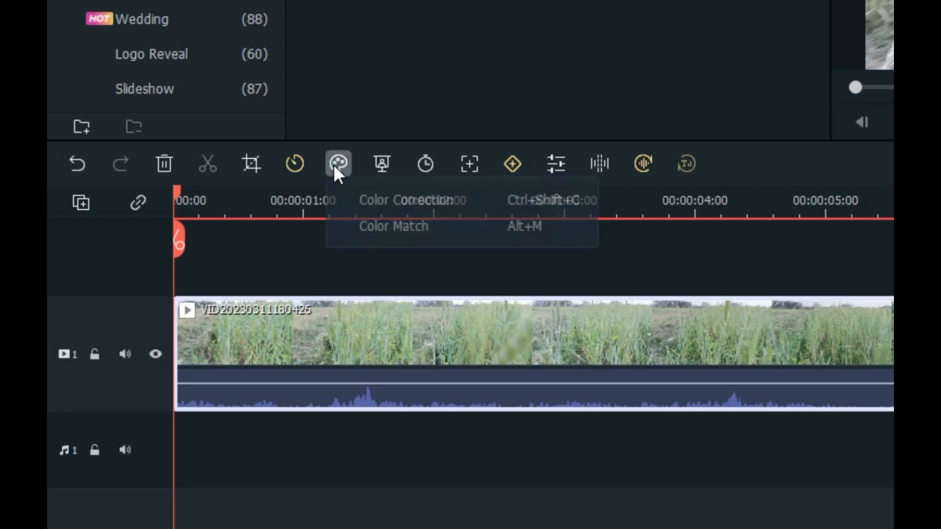
click(383, 195)
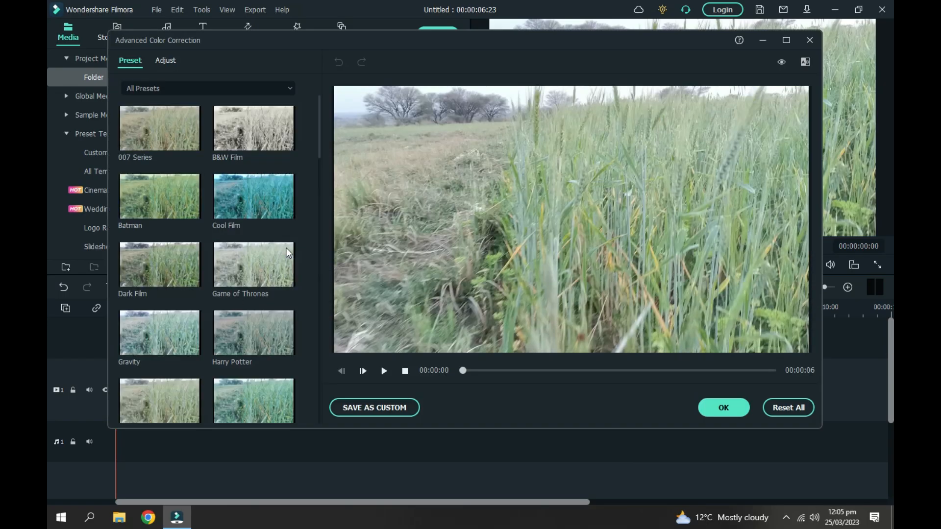
click(167, 129)
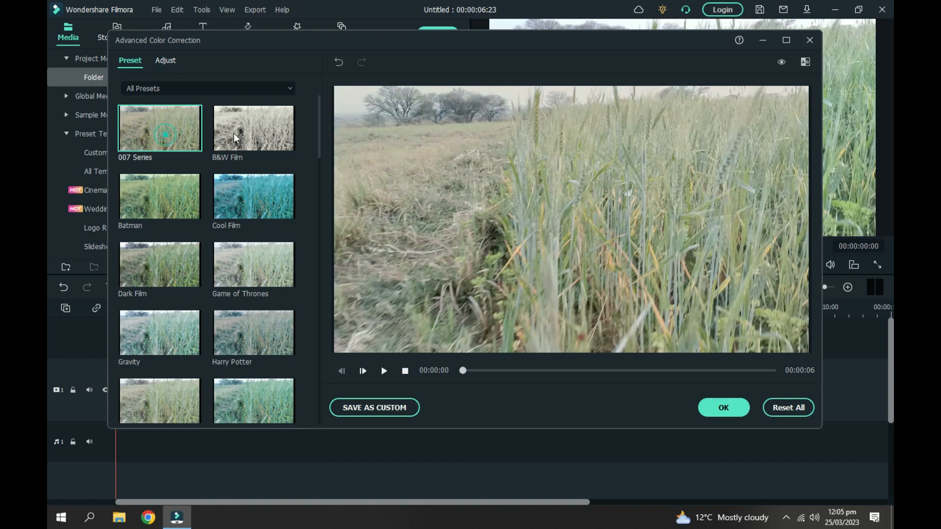
click(241, 135)
click(258, 186)
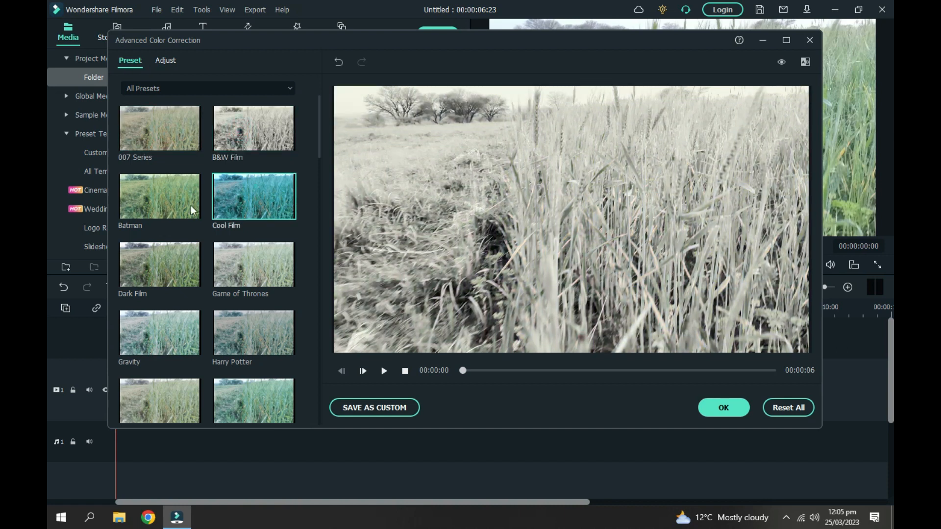
click(167, 211)
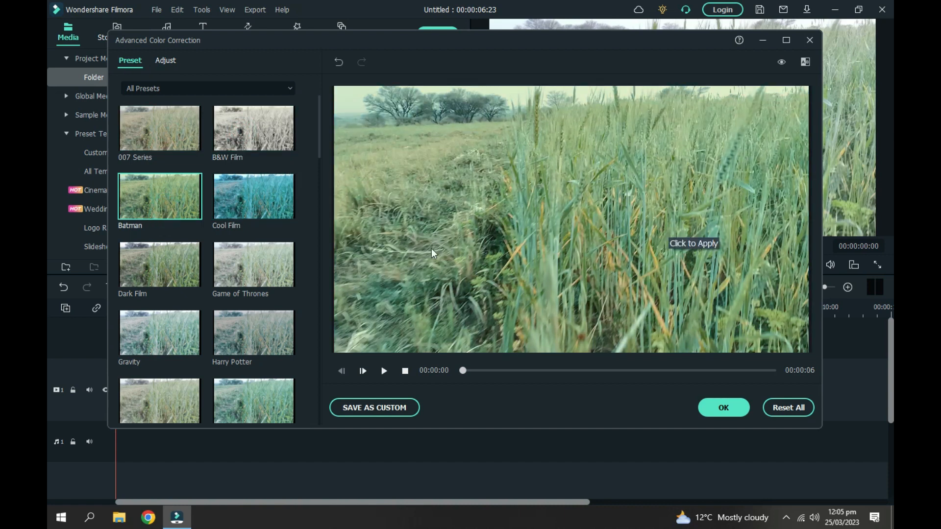
Step: Try the Dark Film, Game of Thrones, Harry Potter and Gravity presets on the clip
click(189, 264)
click(260, 266)
click(287, 329)
click(162, 343)
Step: Try the Cyberpunk 1 and Cool Max presets further down the preset collection
scroll(300, 221, down, 3)
click(318, 183)
click(319, 185)
click(319, 183)
click(319, 183)
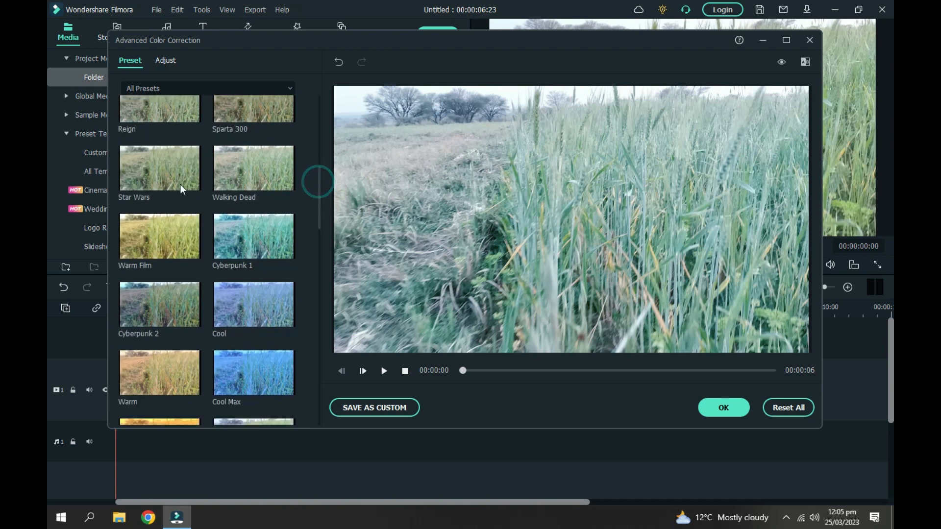
click(257, 244)
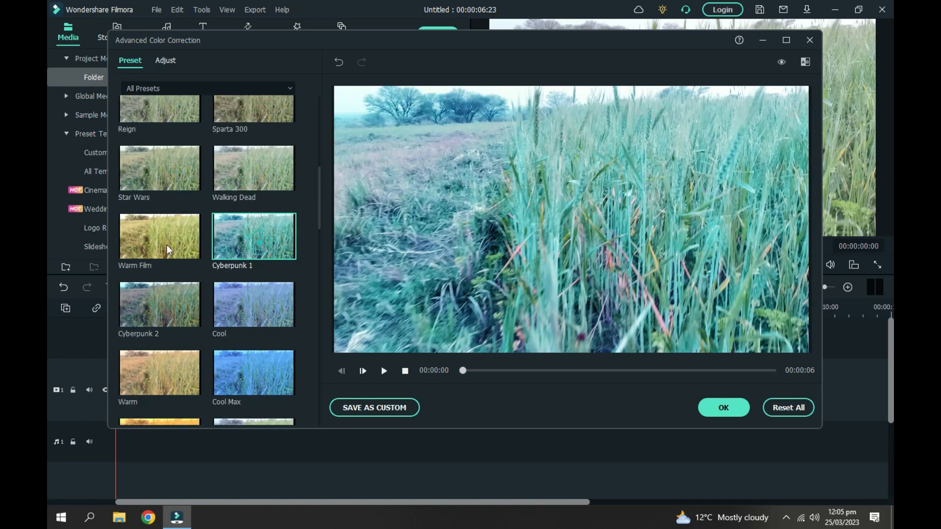
click(242, 375)
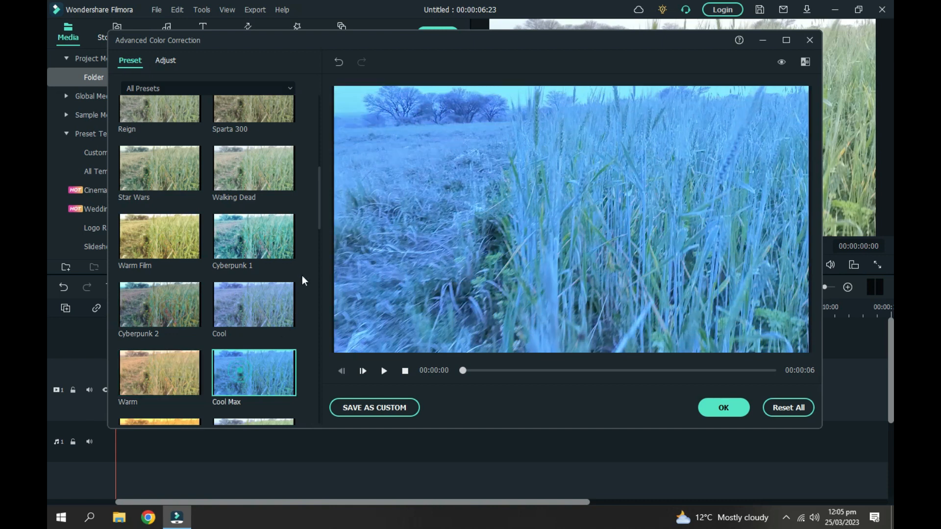
Step: Try the Darken, Elegant and Brighten presets, and leave color correction with all of them reset
click(319, 212)
click(245, 246)
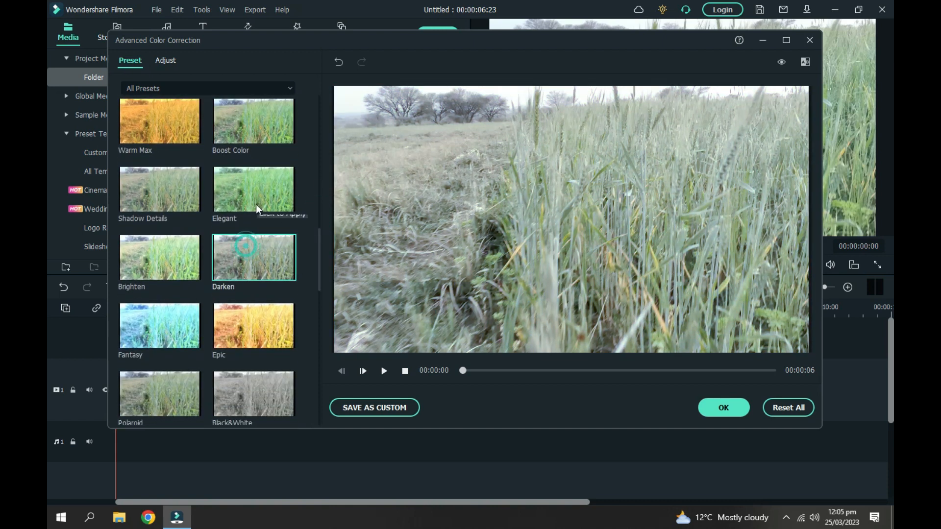
click(258, 208)
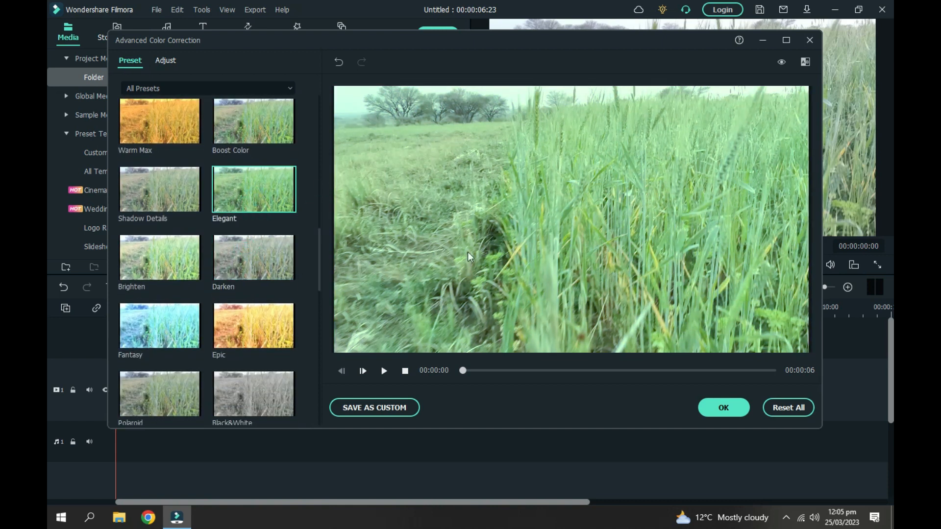
click(157, 284)
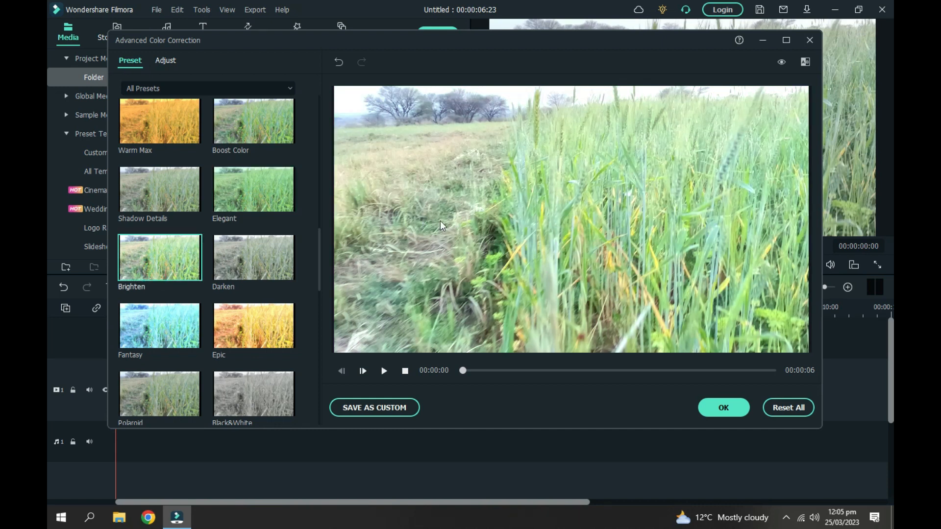
click(784, 411)
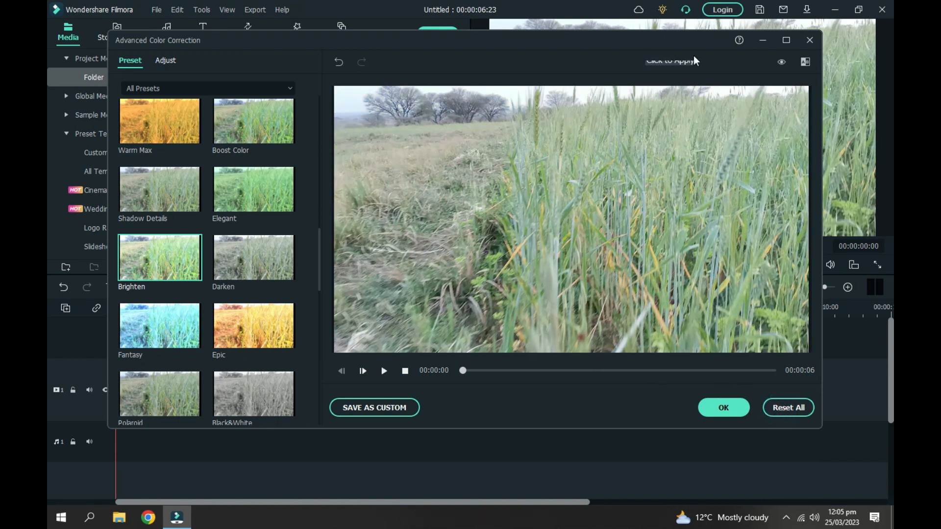
click(810, 40)
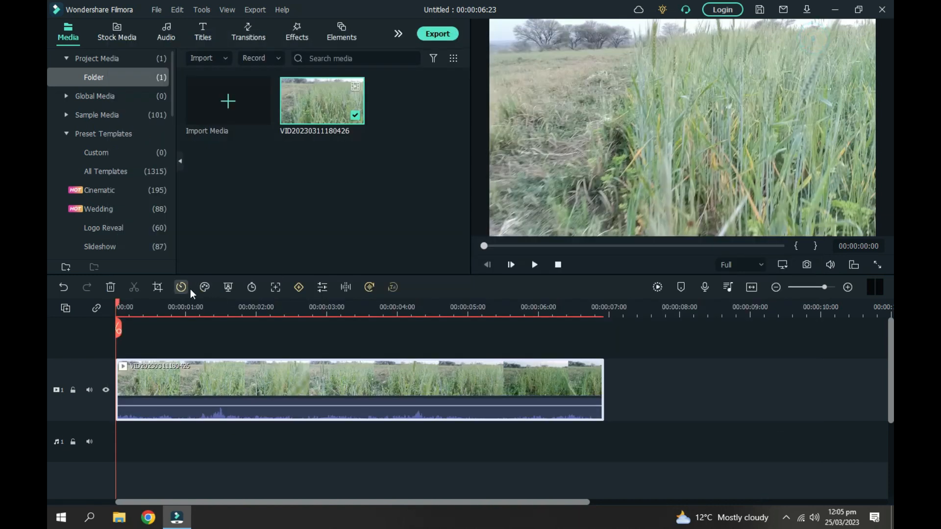
Step: Reopen Color Correction for the clip and expand the Color section of the manual adjustments
mouse_move(200, 290)
click(237, 307)
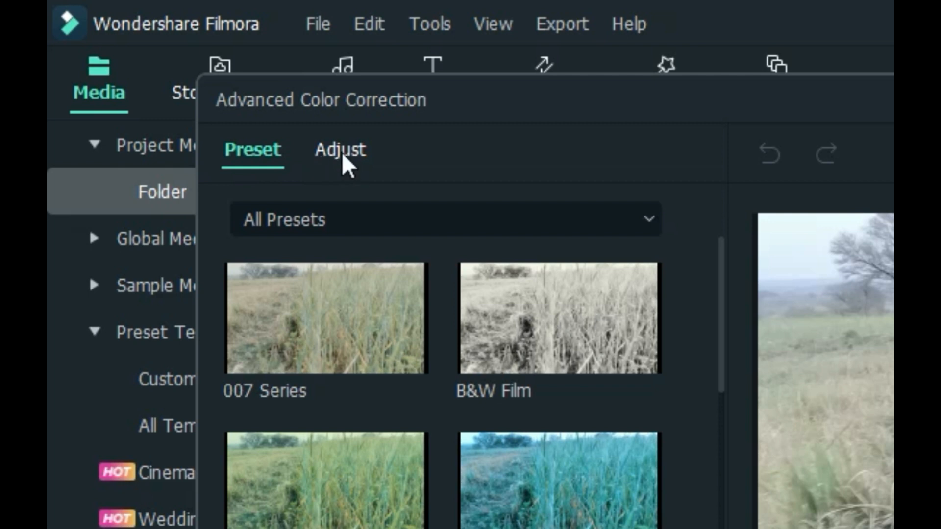
click(341, 156)
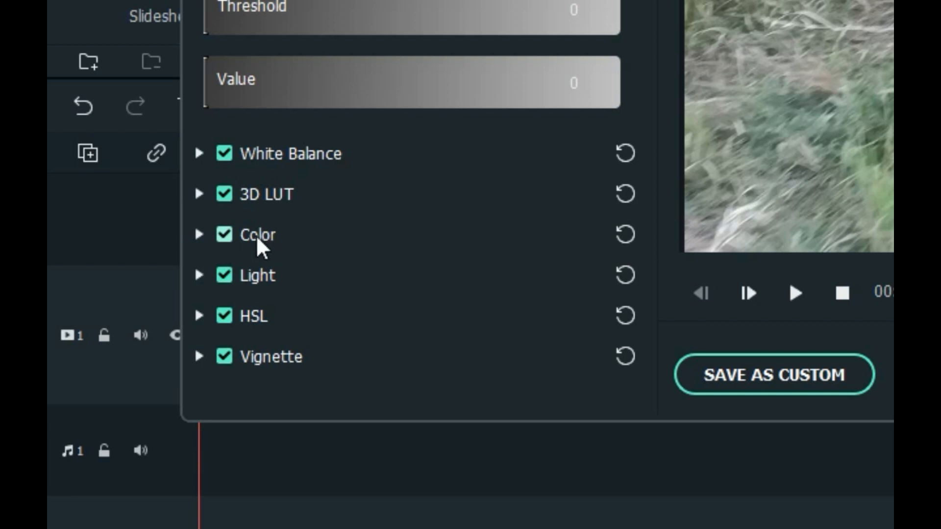
click(200, 236)
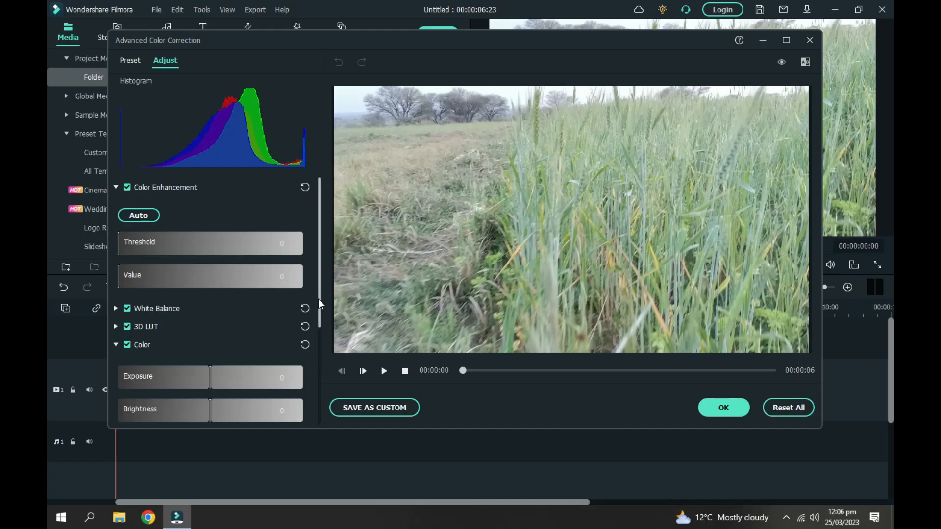
drag(651, 132, 668, 262)
drag(327, 357, 330, 385)
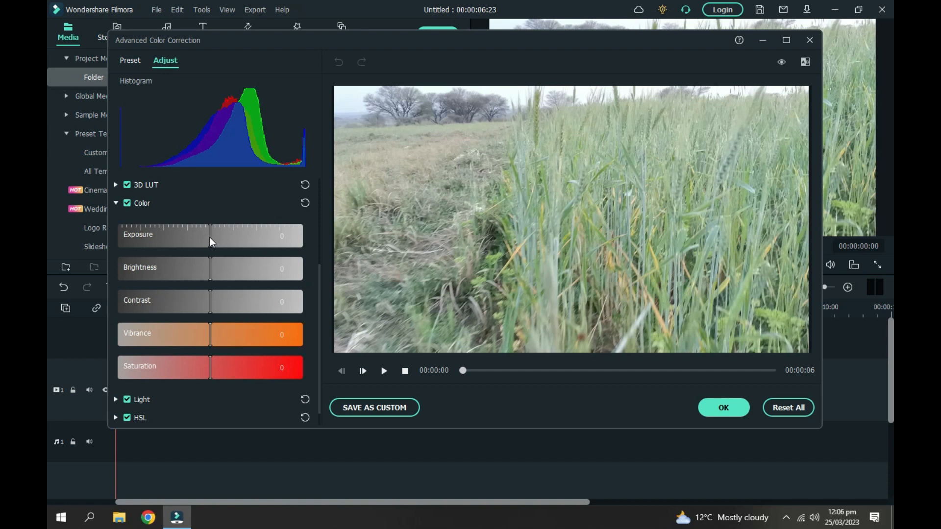
Step: Set the exposure to 10 and compare the picture with the Color adjustments off and on
drag(211, 238, 220, 241)
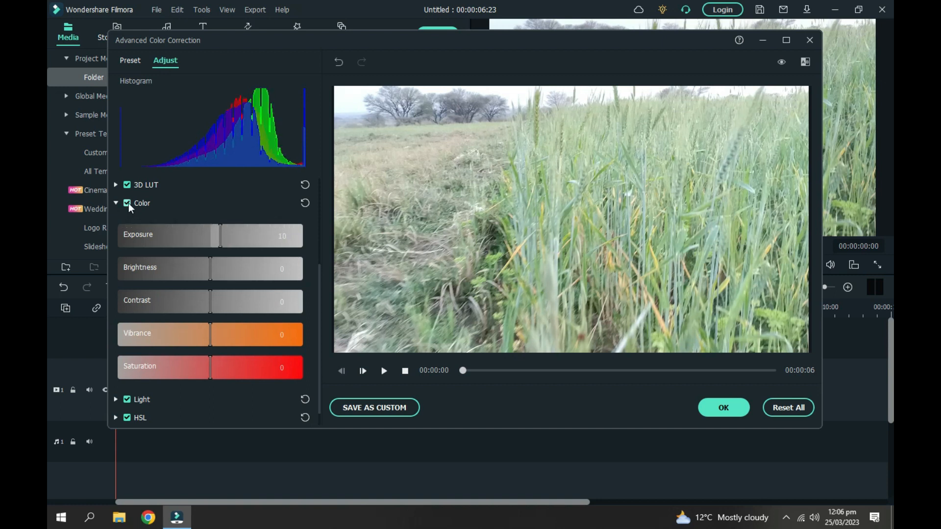
click(130, 206)
click(130, 206)
click(130, 206)
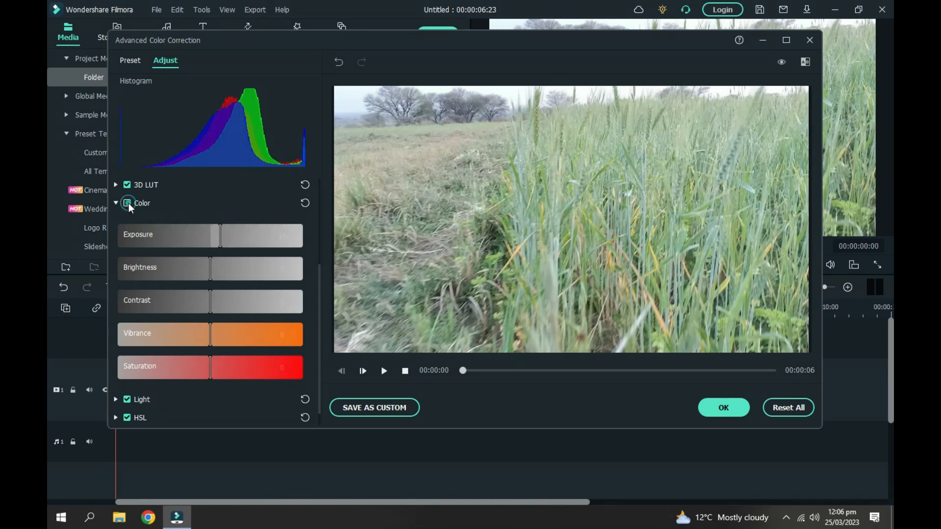
click(130, 206)
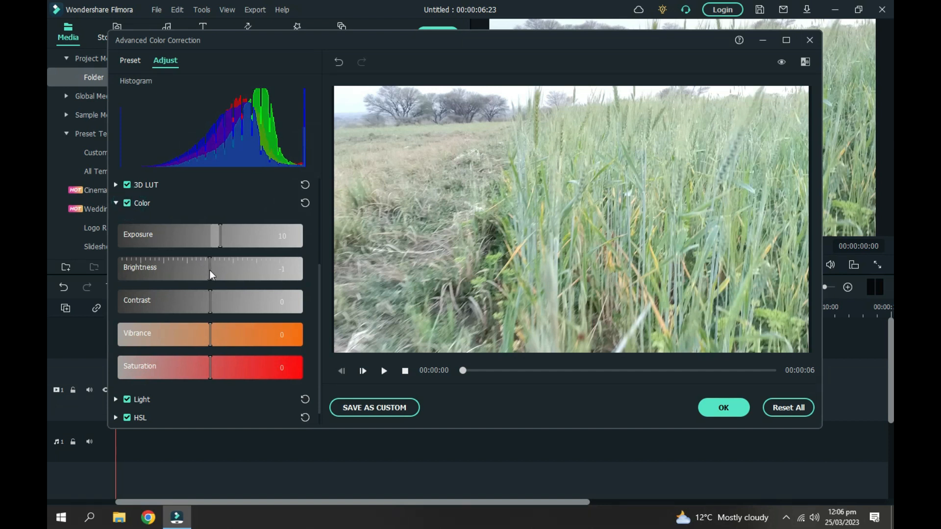
Step: Set the clip's brightness to -1 and its contrast to 70
mouse_move(206, 270)
mouse_down()
mouse_move(192, 269)
mouse_move(269, 288)
mouse_move(191, 286)
mouse_move(220, 286)
mouse_move(203, 287)
mouse_up()
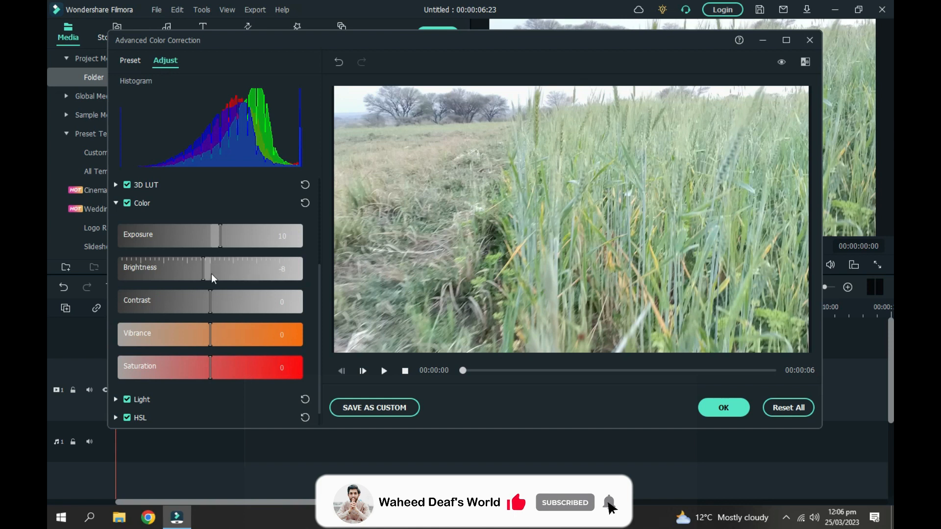
drag(205, 273, 210, 273)
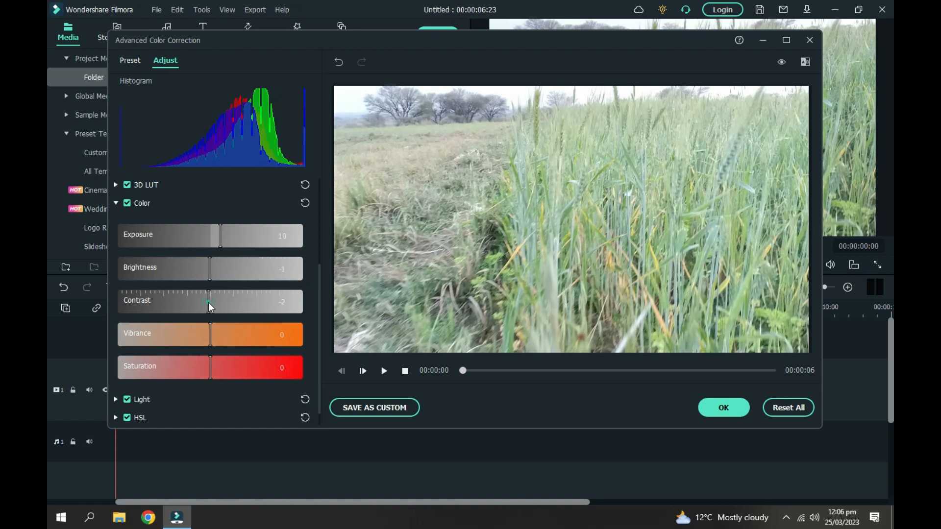
drag(216, 302, 278, 309)
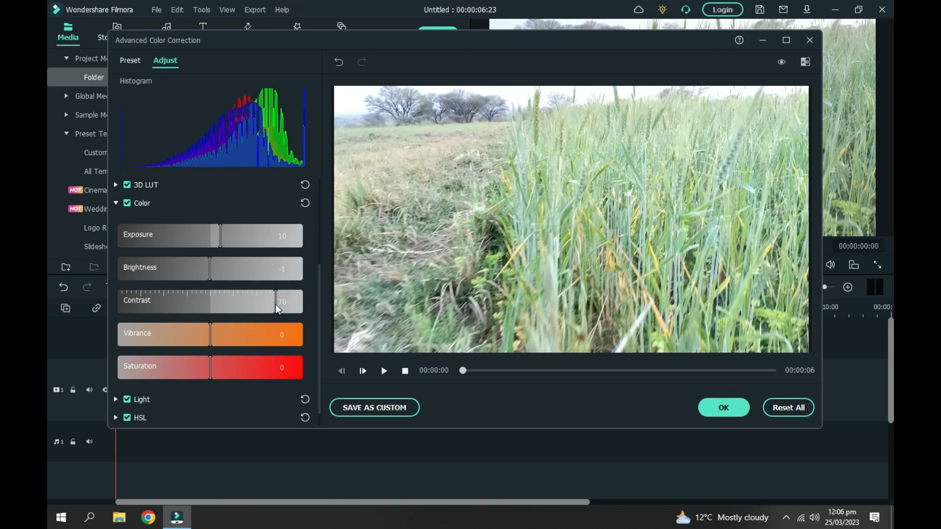
Step: Compare the picture with the Color adjustments off and on, and set the vibrance to 60
click(127, 206)
click(128, 206)
click(128, 206)
click(128, 205)
click(127, 205)
click(128, 205)
drag(213, 339, 271, 344)
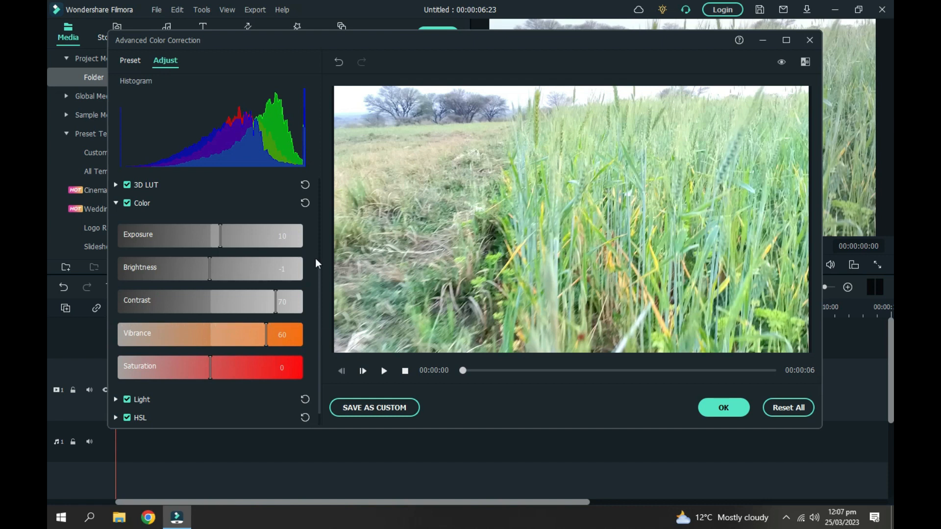
Step: Set the vibrance to 50 and the saturation to 20, comparing the picture with the Color adjustments off and on
click(128, 205)
click(129, 204)
click(129, 204)
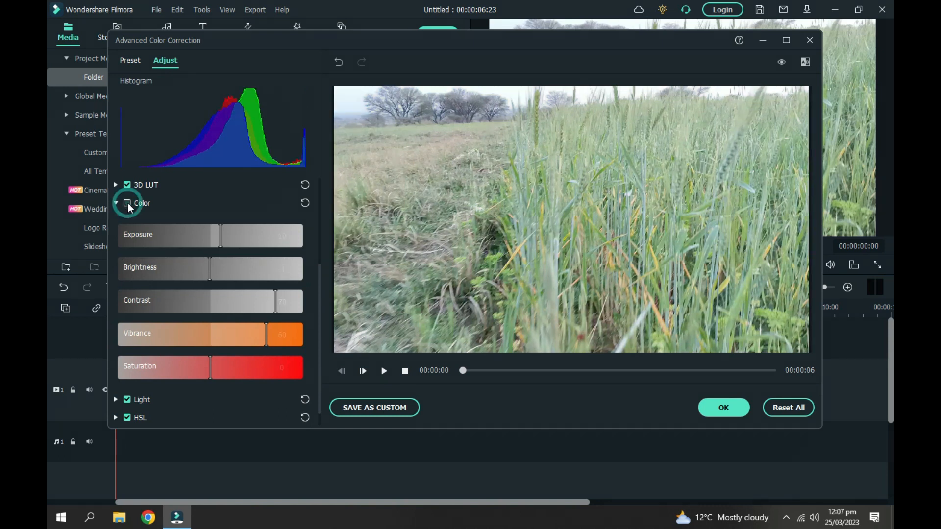
click(129, 205)
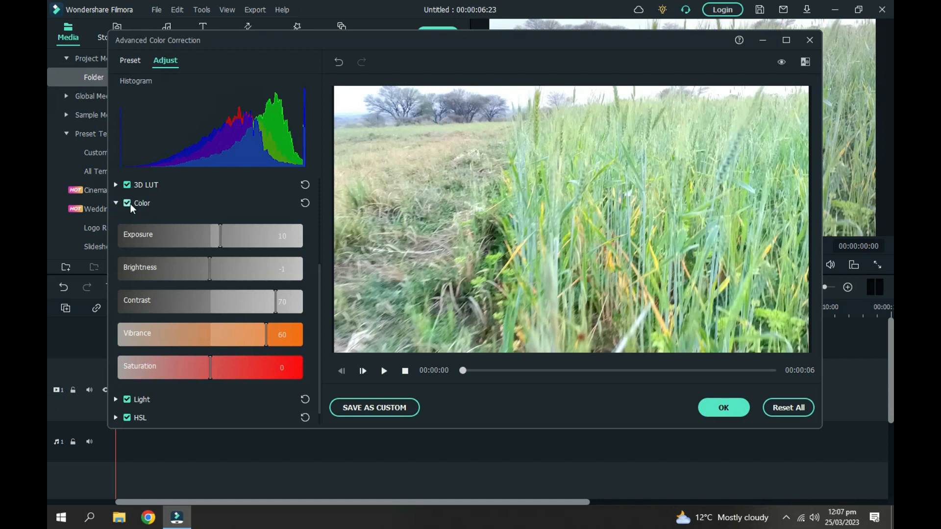
drag(268, 343, 259, 343)
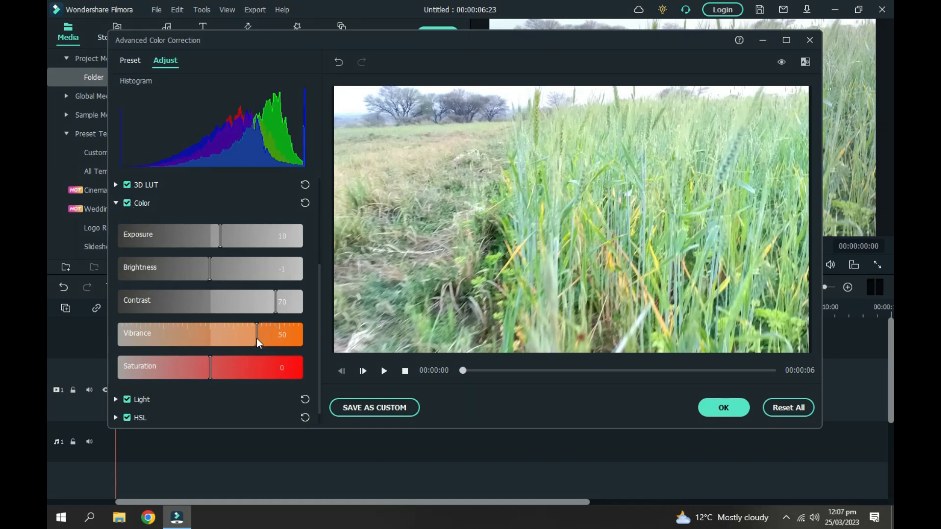
drag(208, 367, 229, 379)
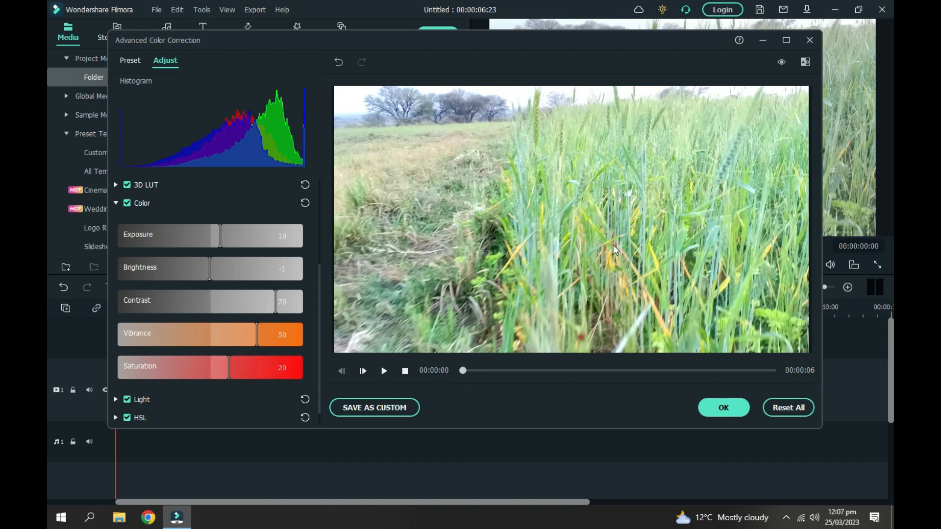
click(127, 203)
click(127, 203)
click(127, 203)
Step: Expand the Light section and set the highlights to -20 and the shadows to -10
scroll(320, 289, down, 1)
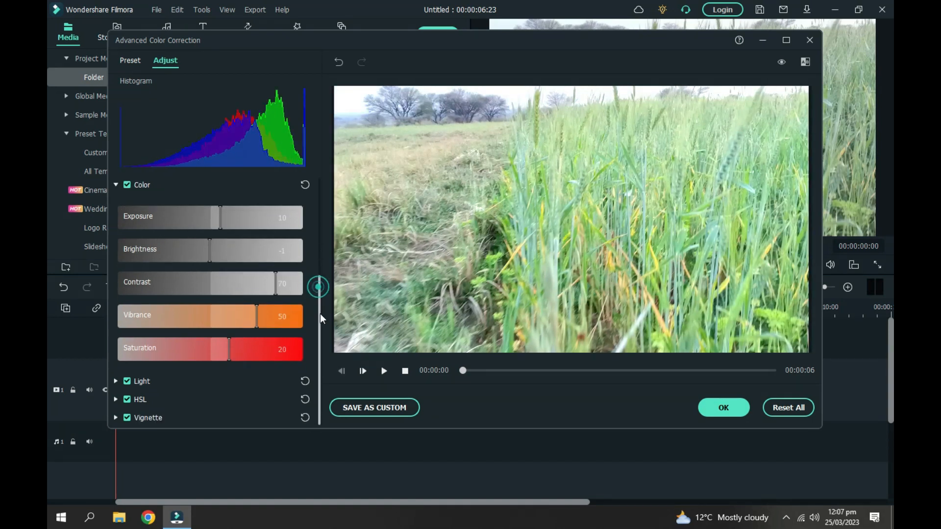
click(116, 383)
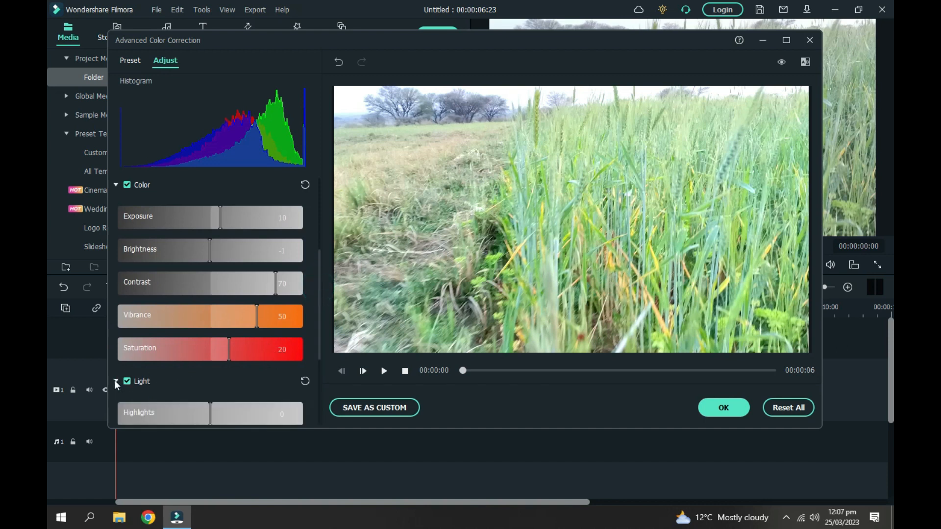
drag(319, 269, 323, 346)
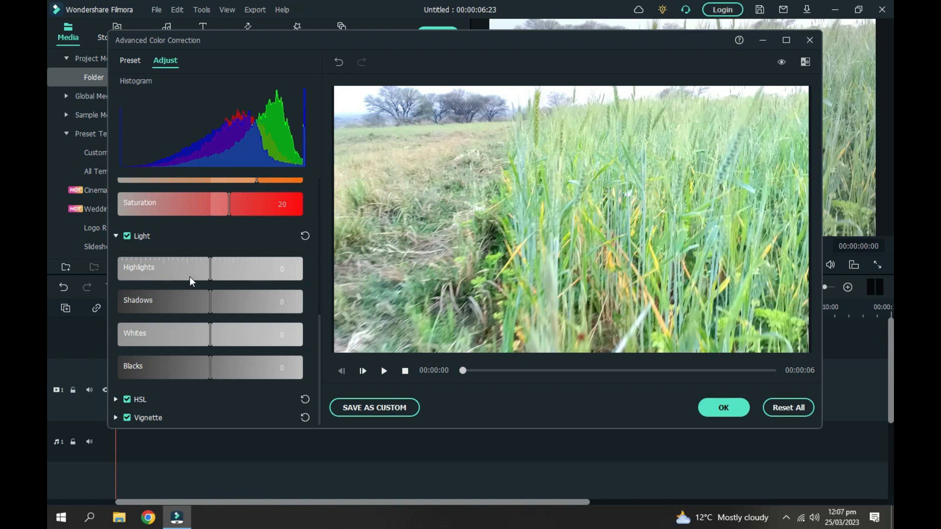
drag(211, 274, 192, 282)
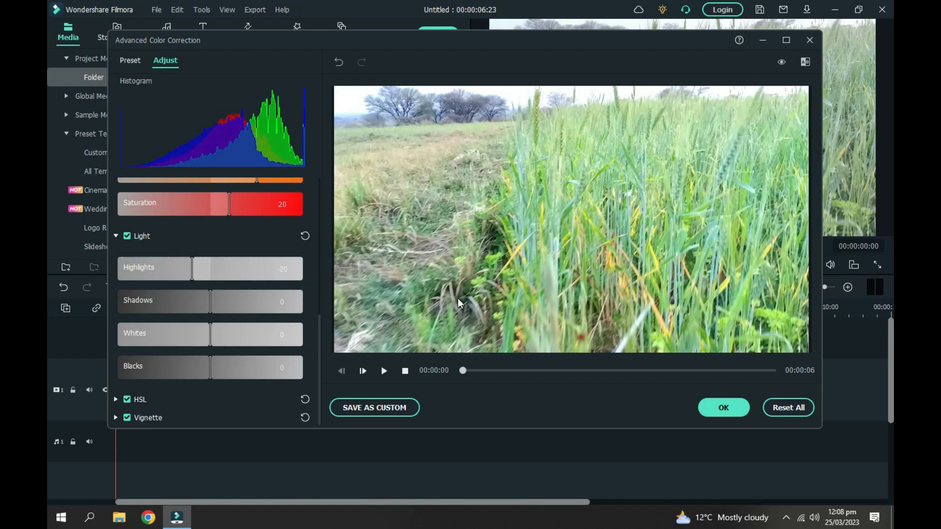
drag(213, 309, 185, 312)
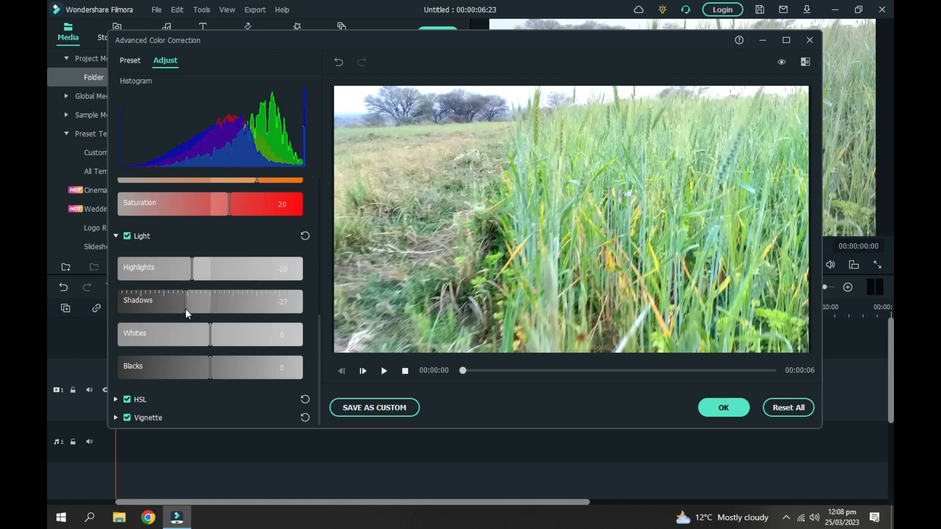
drag(179, 310, 199, 310)
Step: Set the whites to 10 and the blacks to -19
mouse_move(224, 340)
mouse_down()
mouse_move(233, 340)
mouse_move(196, 331)
mouse_move(220, 332)
mouse_up()
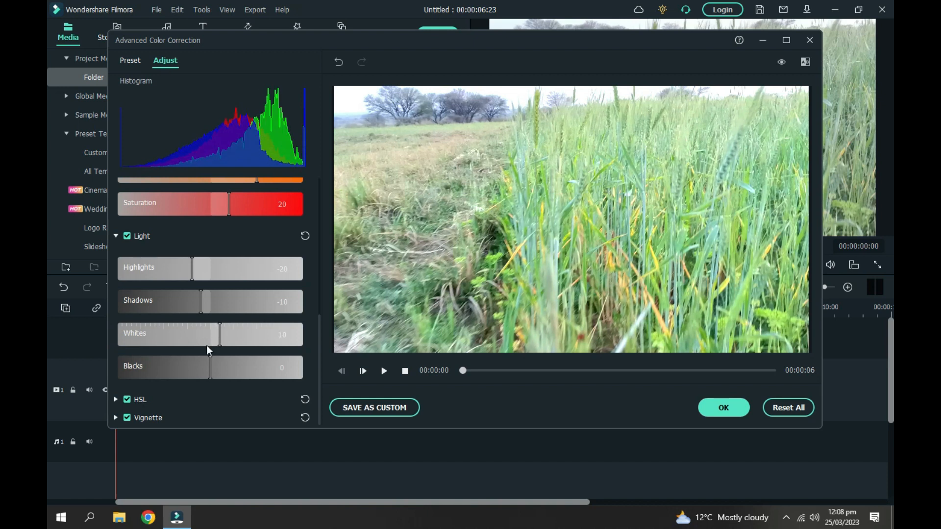
drag(210, 368, 191, 366)
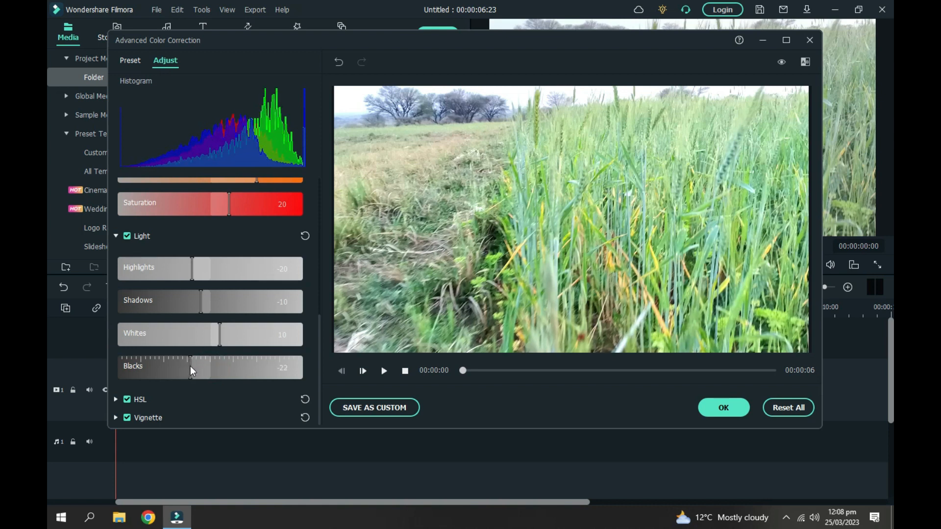
drag(190, 366, 192, 366)
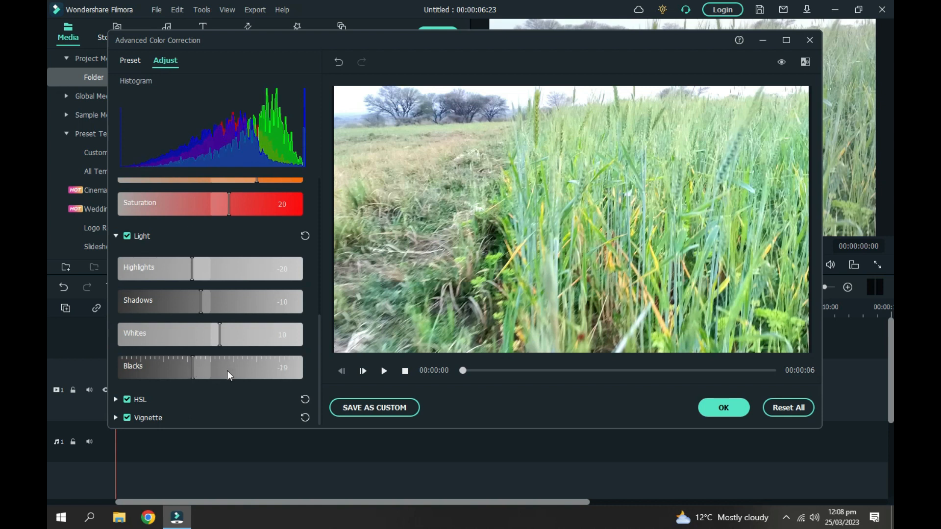
Step: Compare the picture with the Light adjustments off and on, and apply the color correction to the clip
click(127, 236)
click(127, 237)
click(127, 236)
click(127, 236)
click(127, 236)
click(127, 236)
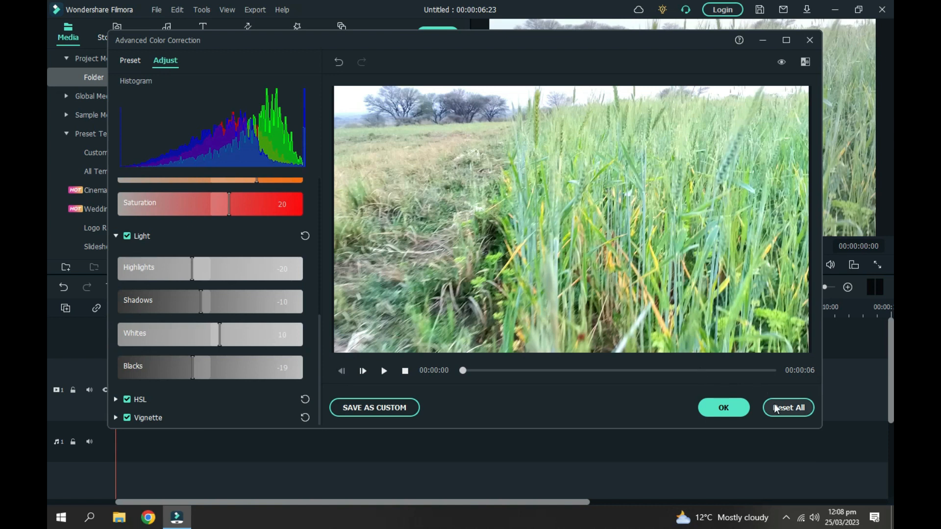
click(723, 407)
Step: Play the opening of the color-corrected clip from the start and pause it
click(559, 266)
click(533, 266)
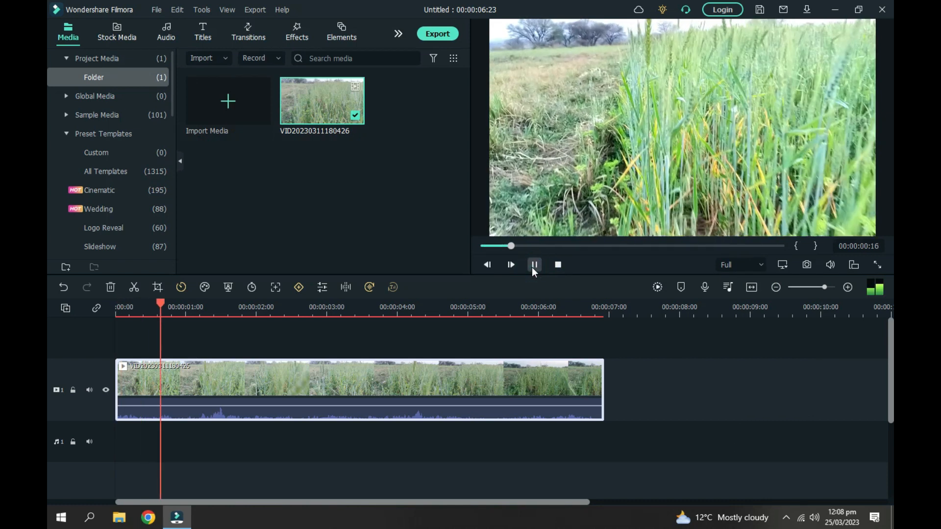
click(533, 266)
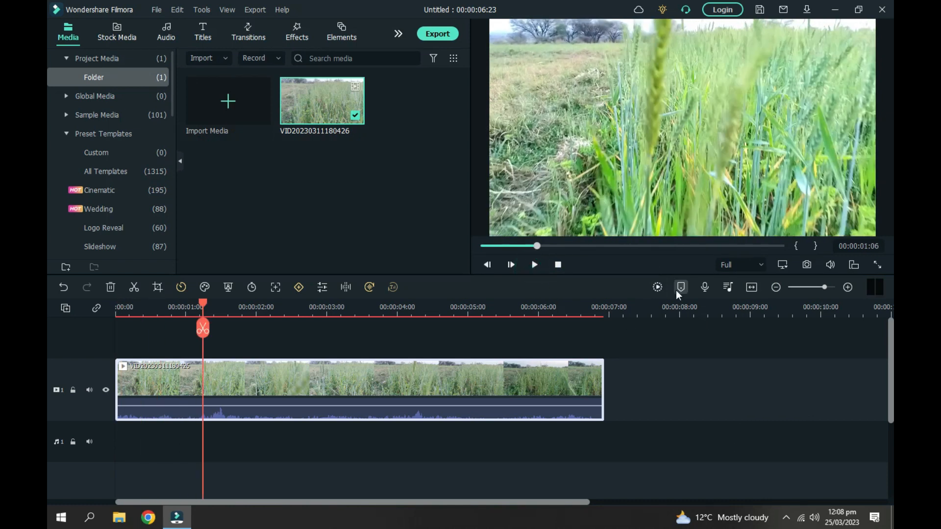
Step: Render the timeline preview and play the corrected clip from start to end
click(661, 288)
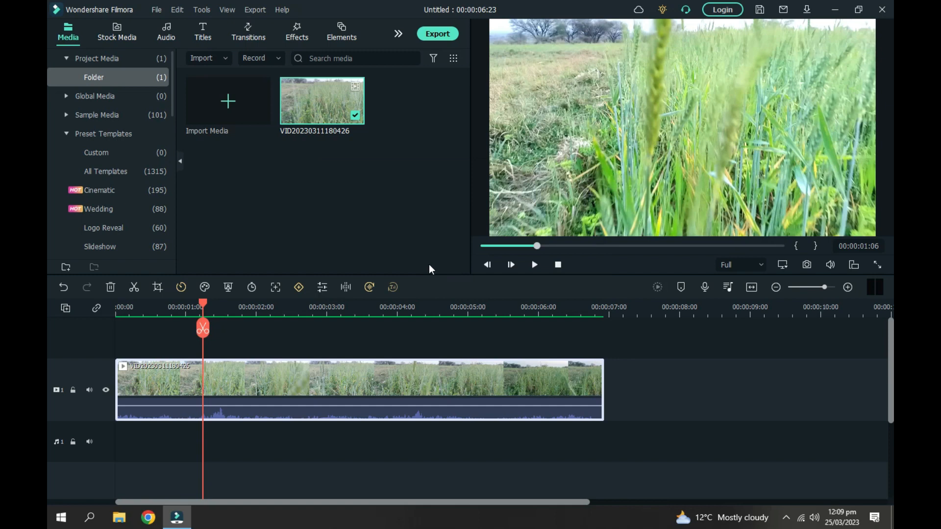
click(558, 265)
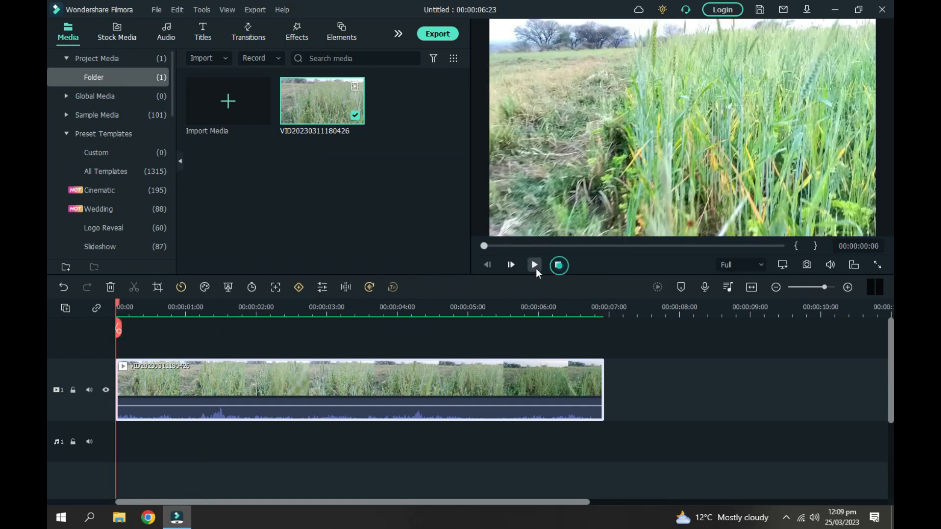
click(535, 265)
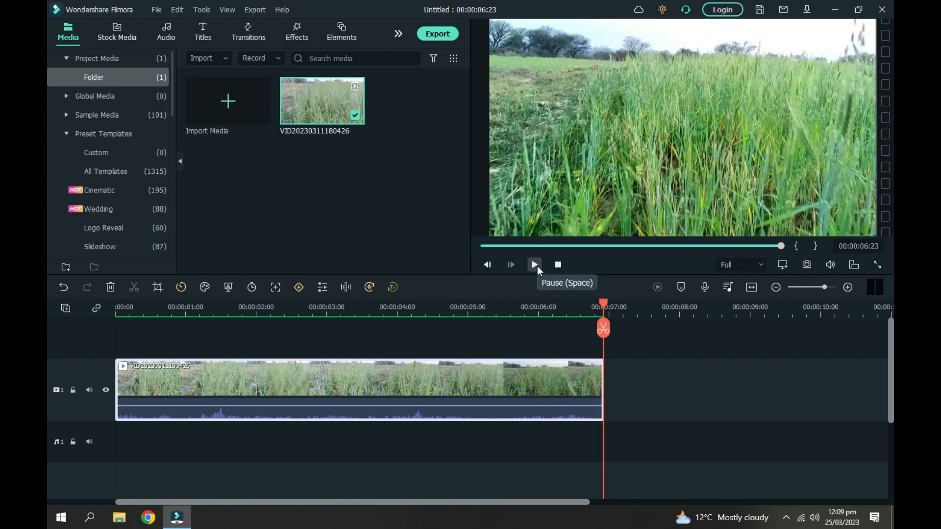
click(536, 265)
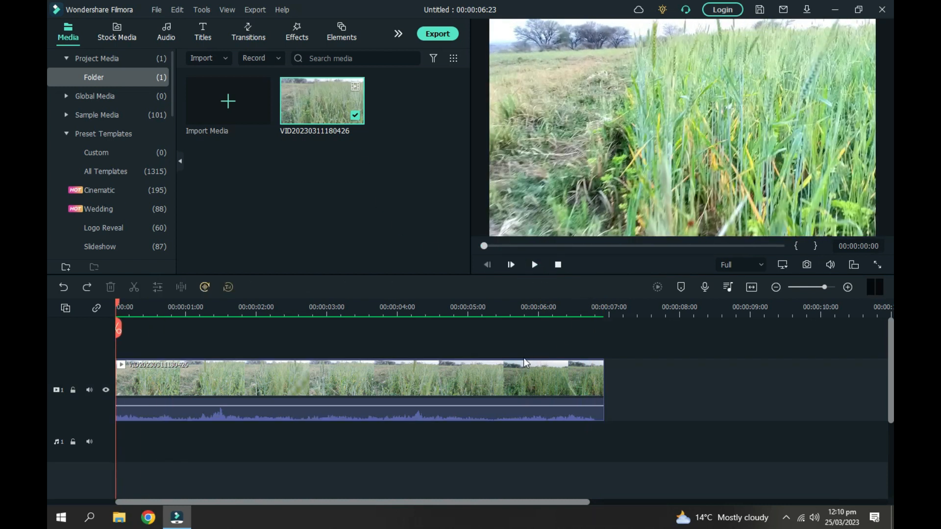
Step: Compare the original media clip with the corrected timeline clip at 00:00:02:08, playing the corrected one before stopping playback
click(410, 376)
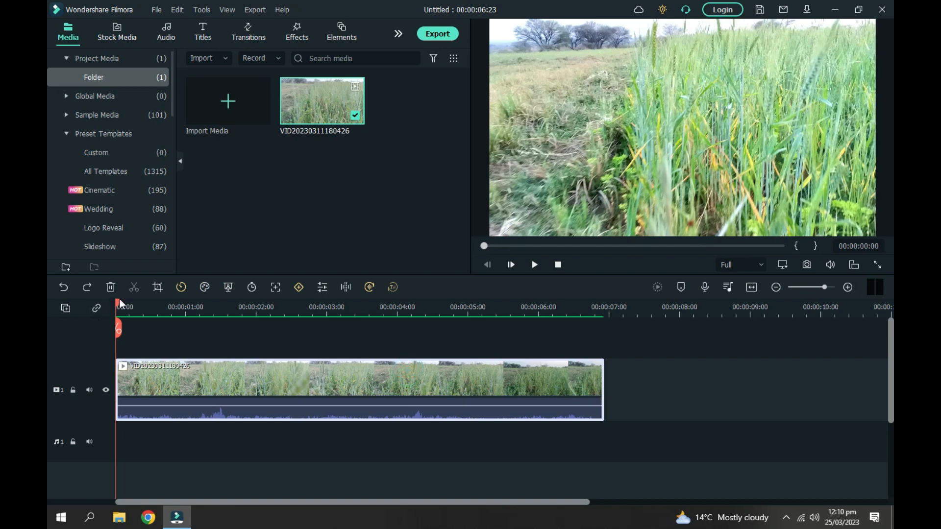
drag(121, 304, 278, 307)
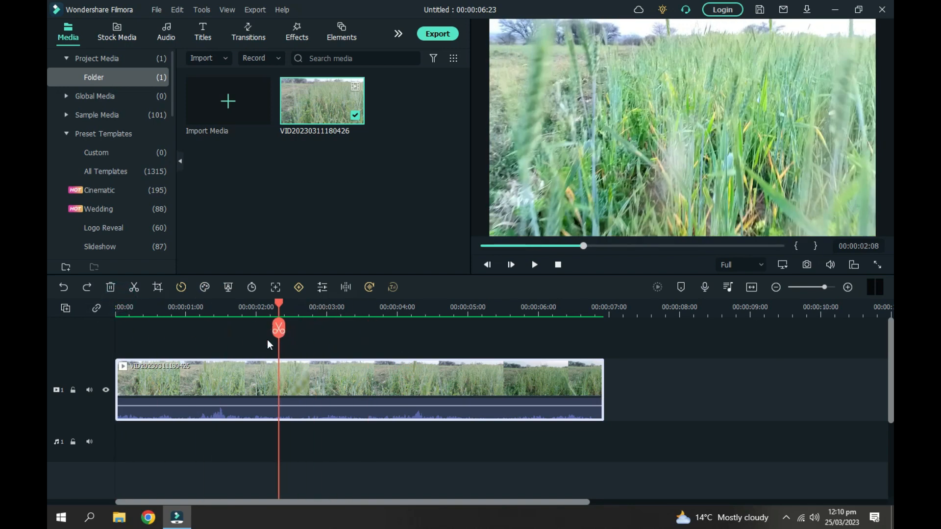
double_click(304, 117)
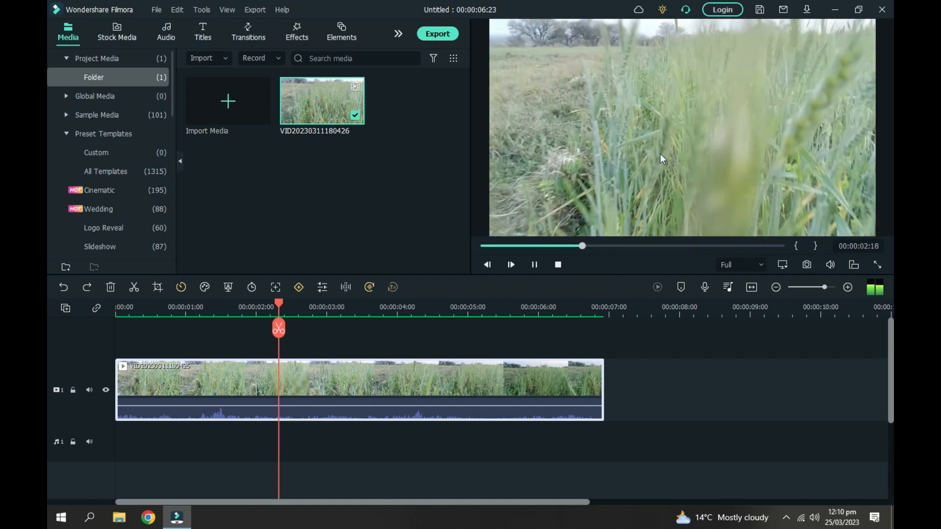
click(490, 376)
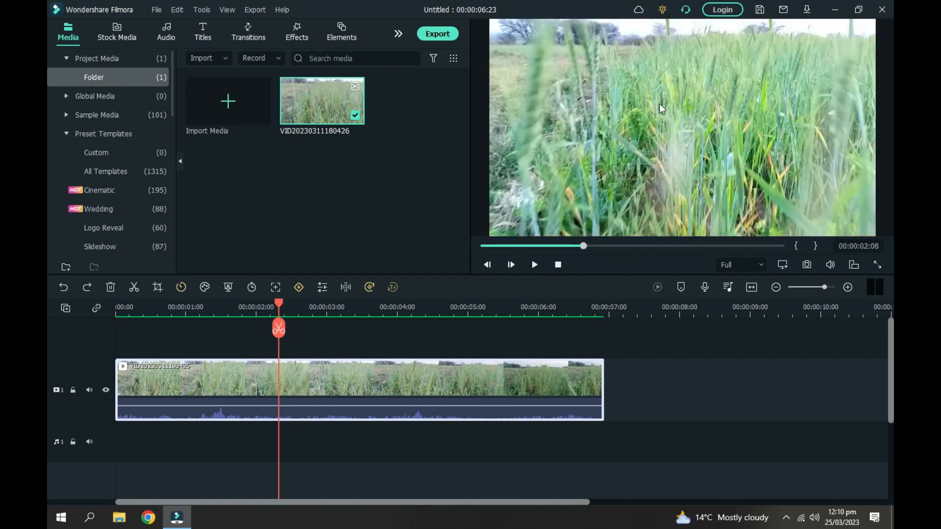
key(space)
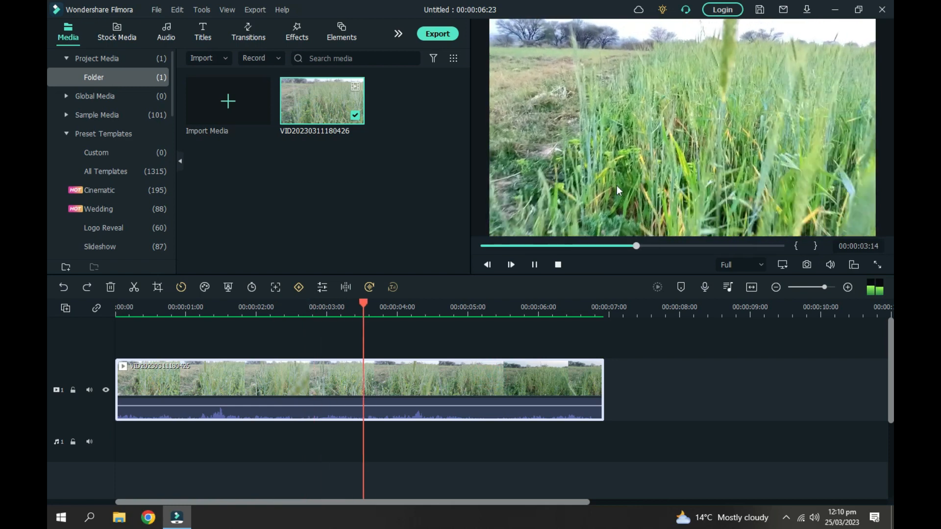
click(557, 267)
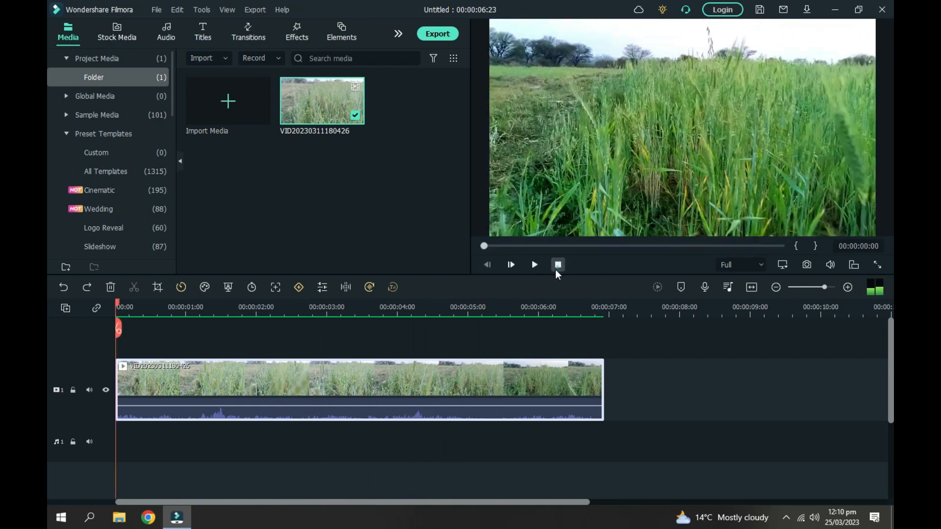
Step: Examine the local MP4 export settings, close them without changes and minimize the editor to the desktop
click(431, 34)
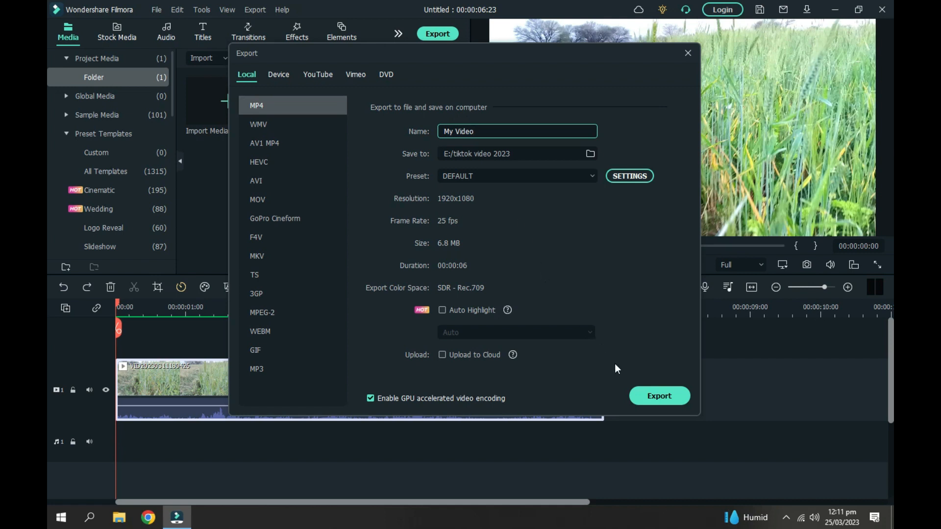
key(Escape)
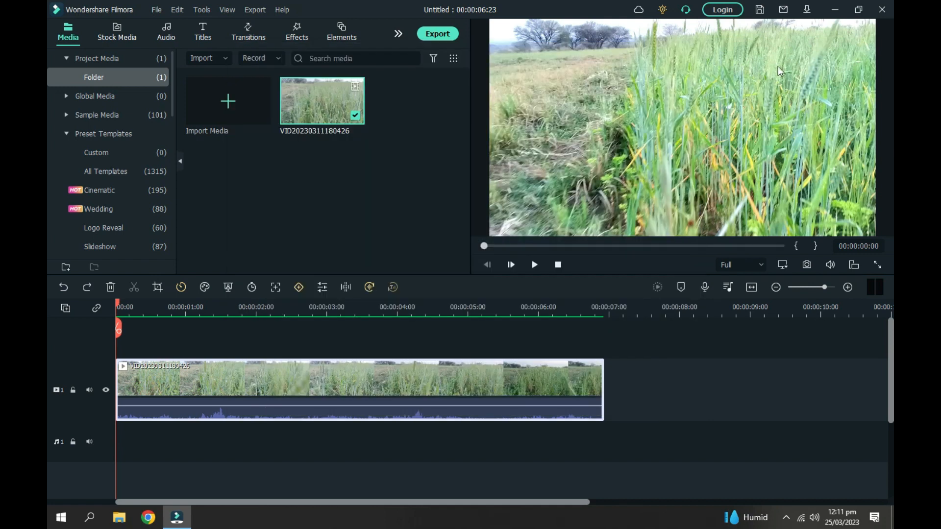
click(833, 9)
Step: Play My Video-8.mp4 and the original VID20230311180426.mp4 in VLC media player to compare them, closing the player after each viewing
double_click(328, 87)
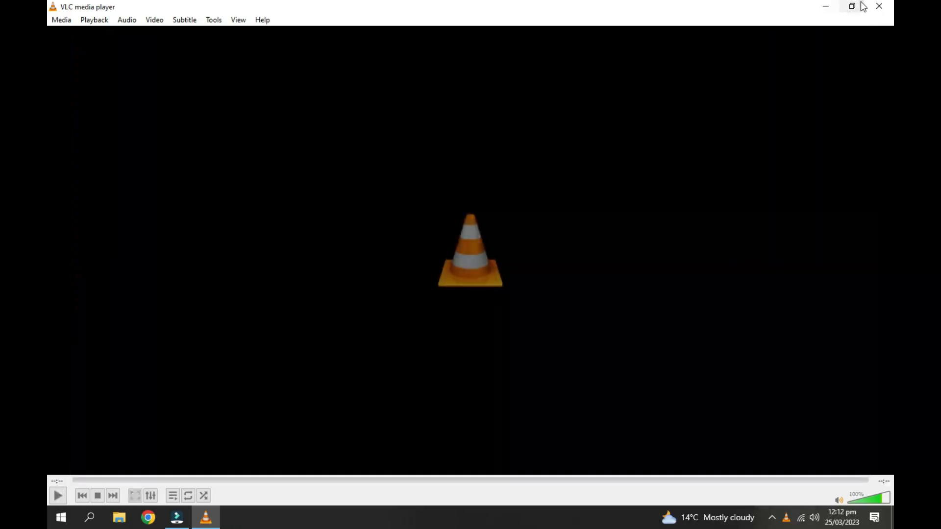
click(879, 6)
double_click(255, 94)
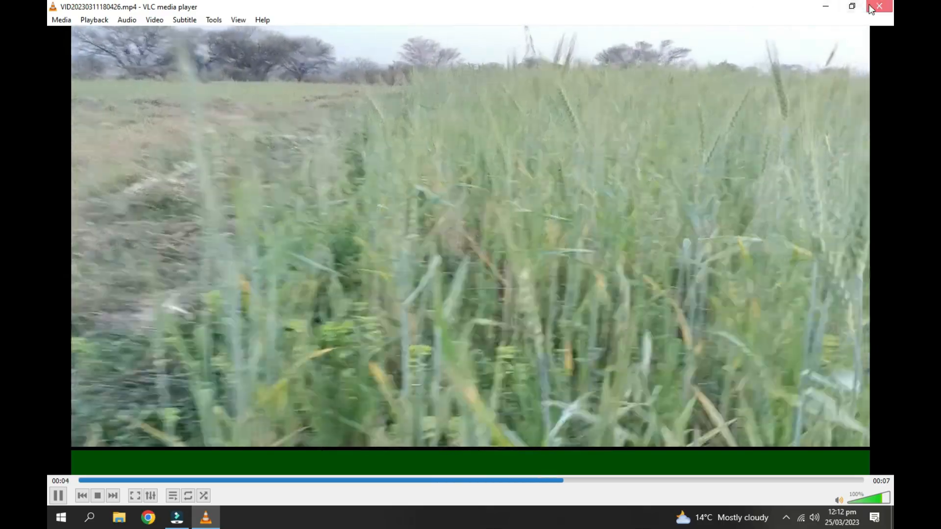
click(871, 9)
double_click(338, 97)
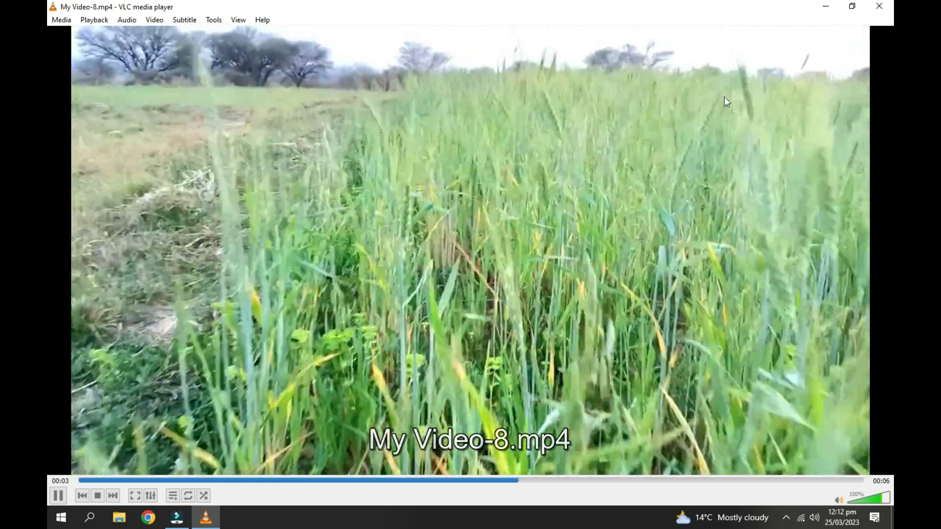
click(880, 6)
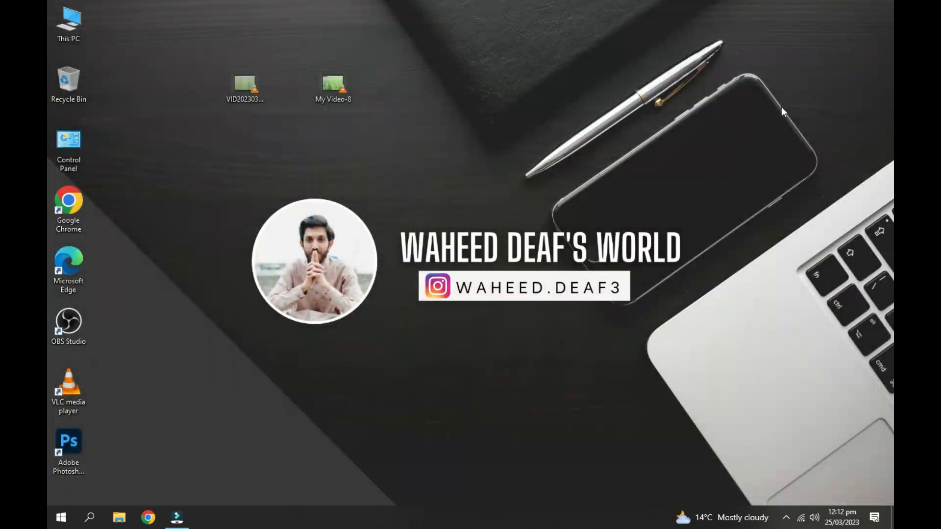